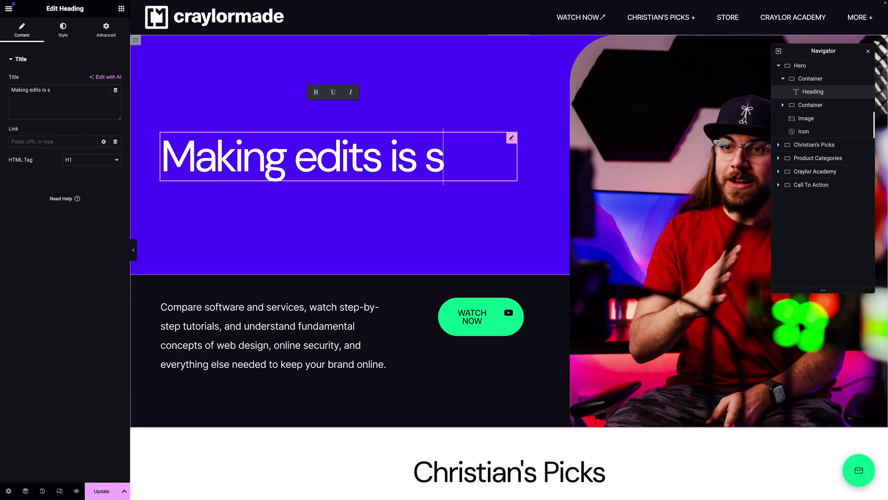
Edit the hero heading text inline, then show global colour choices for the Visit Craylor Academy button
text(uper e)
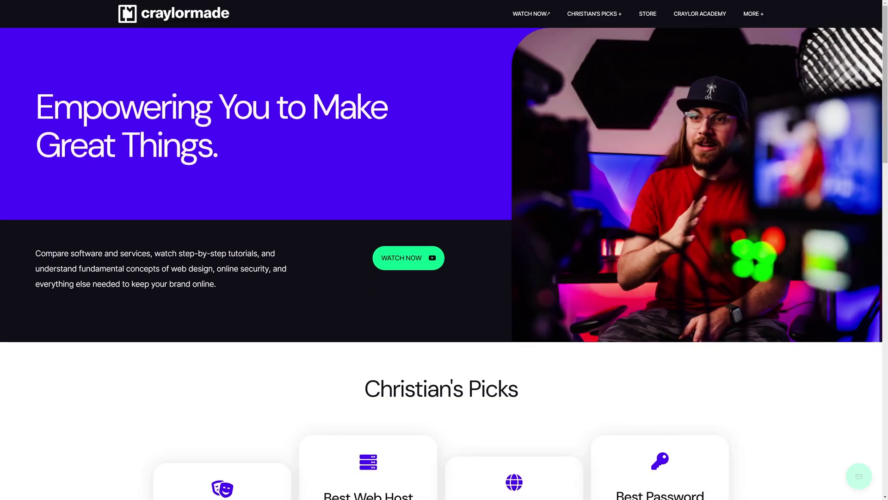
scroll(445, 264, down, 10)
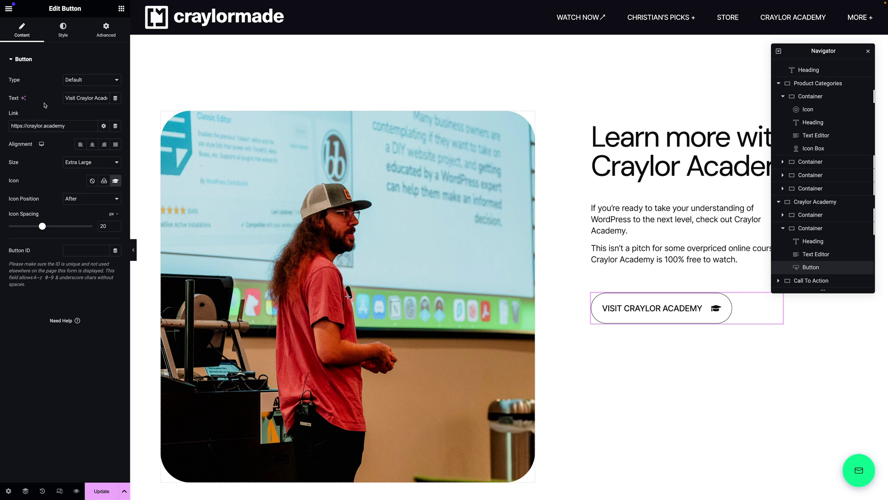
click(53, 33)
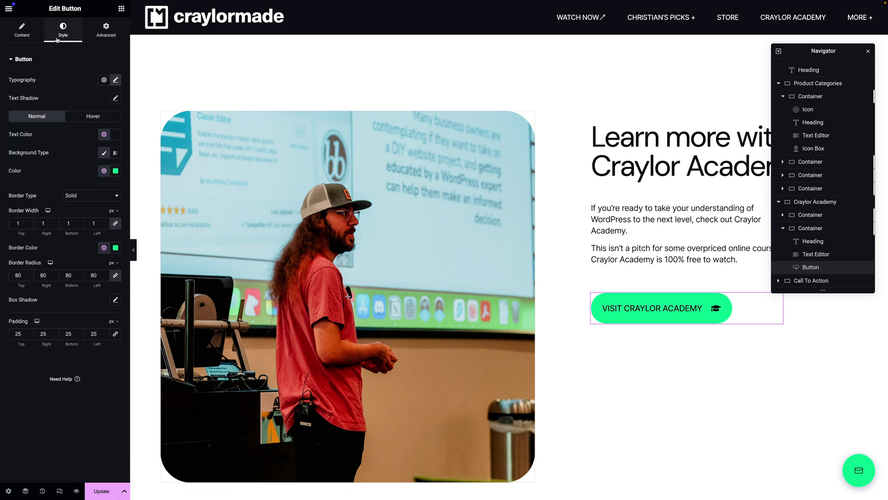
click(104, 171)
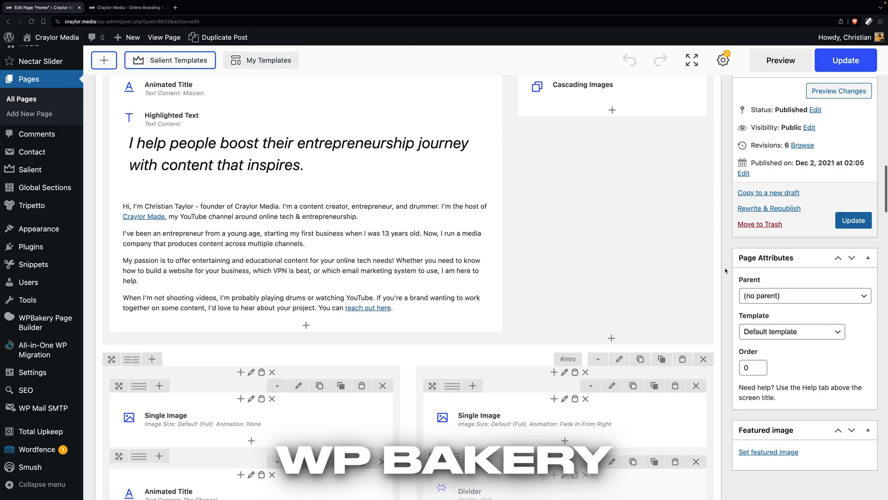
Change the Split Line Heading text to 600+ and save the element
scroll(726, 271, down, 5)
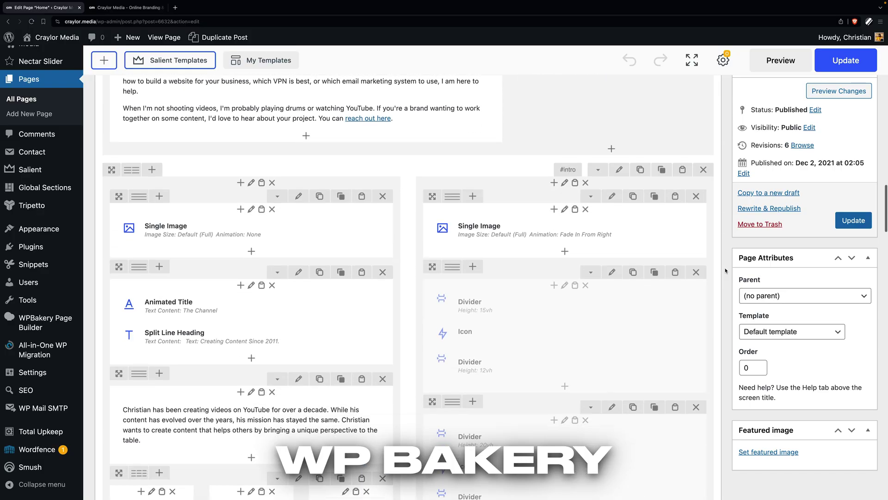
scroll(726, 271, down, 8)
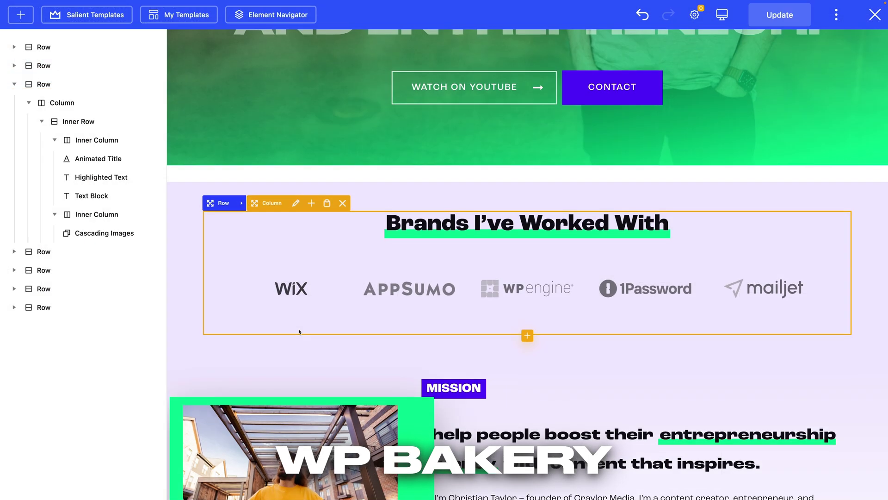
scroll(203, 234, down, 5)
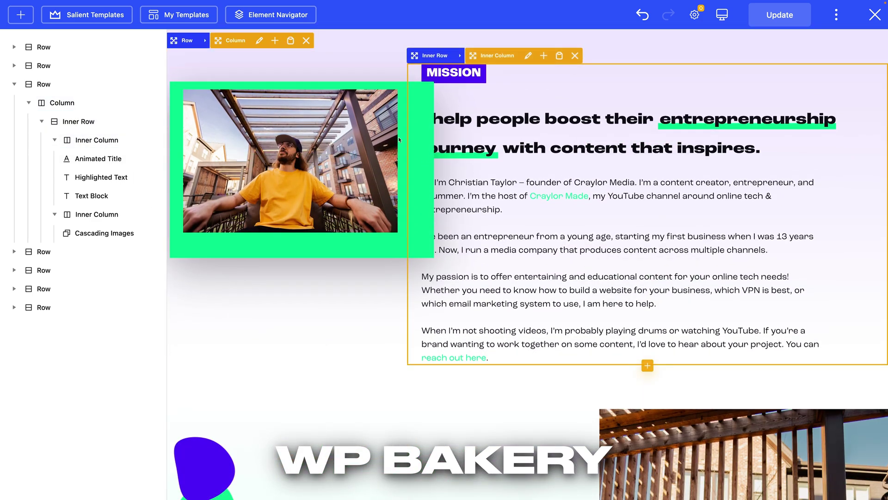
mouse_move(725, 14)
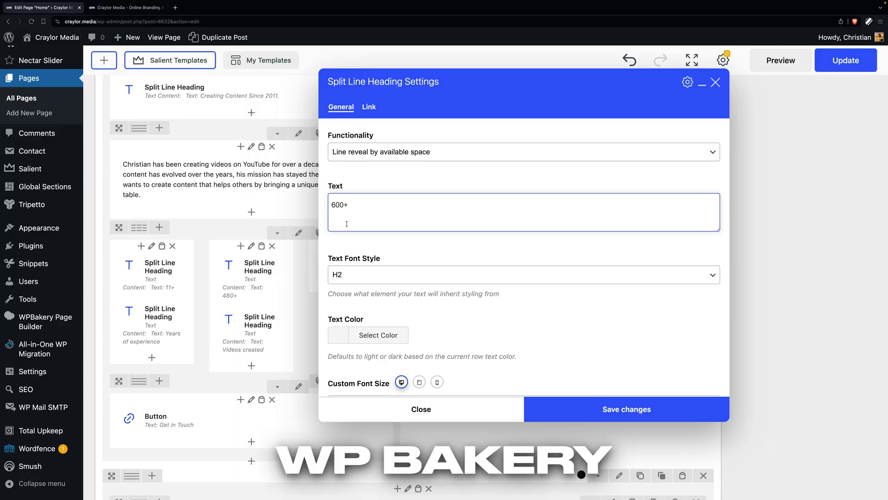
click(564, 410)
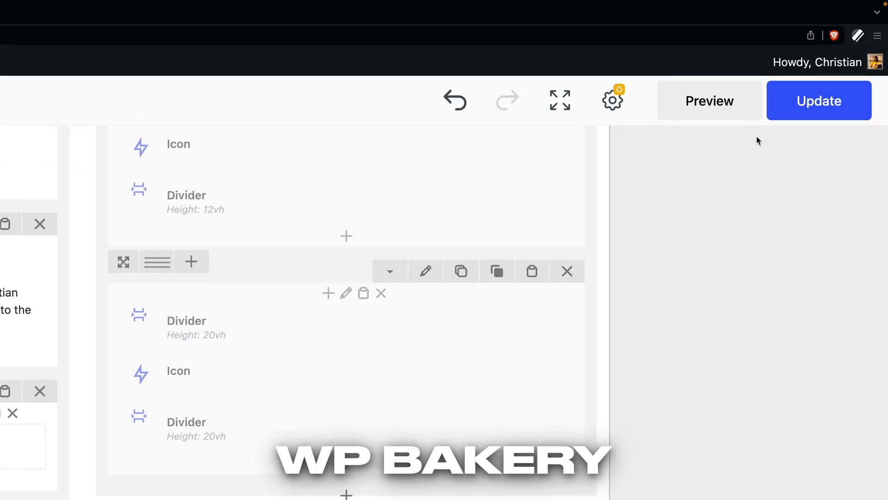
Update the Home page and check the result on the live homepage
click(824, 67)
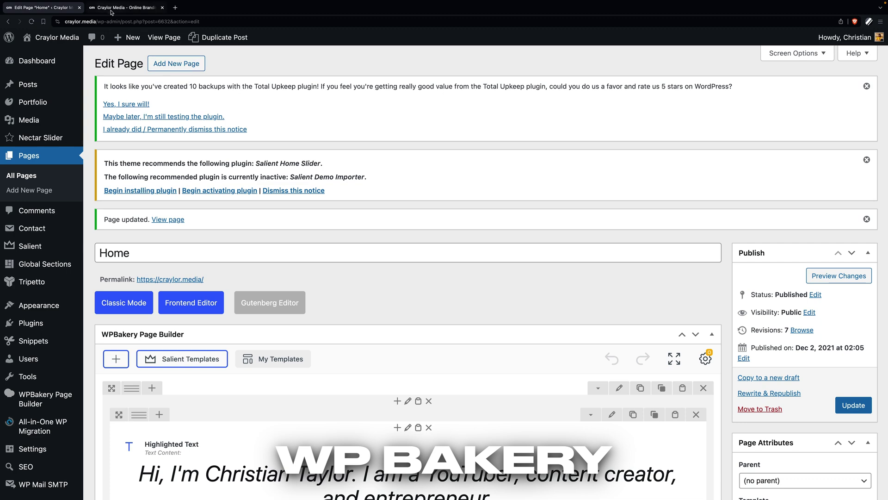
click(112, 10)
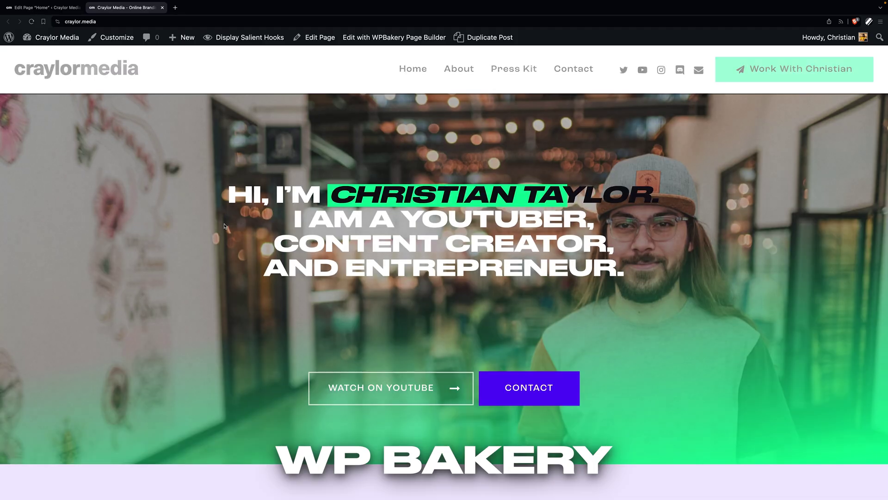
scroll(224, 226, down, 10)
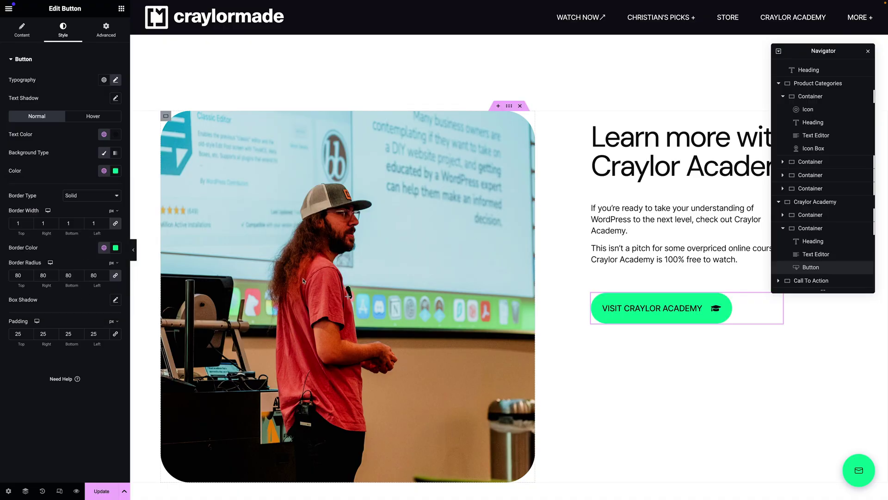
Set the Visit Craylor Academy button background to the global HAN PURPLE colour
scroll(568, 259, down, 5)
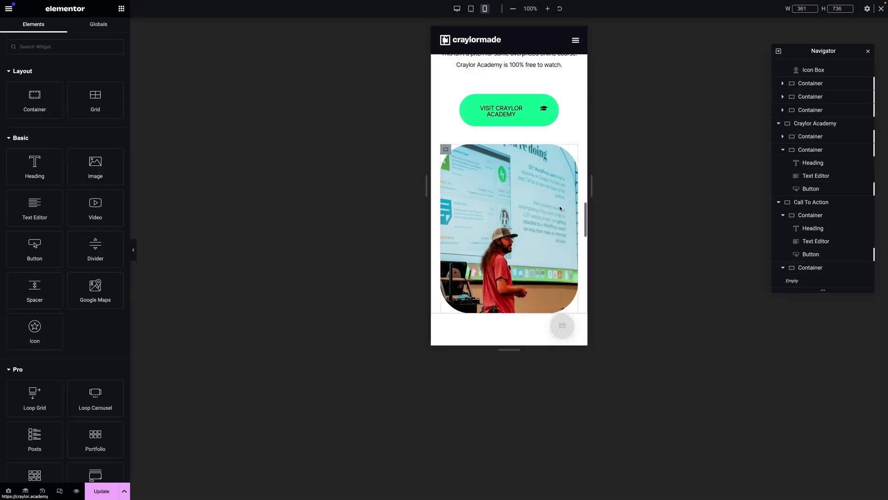
scroll(560, 208, down, 8)
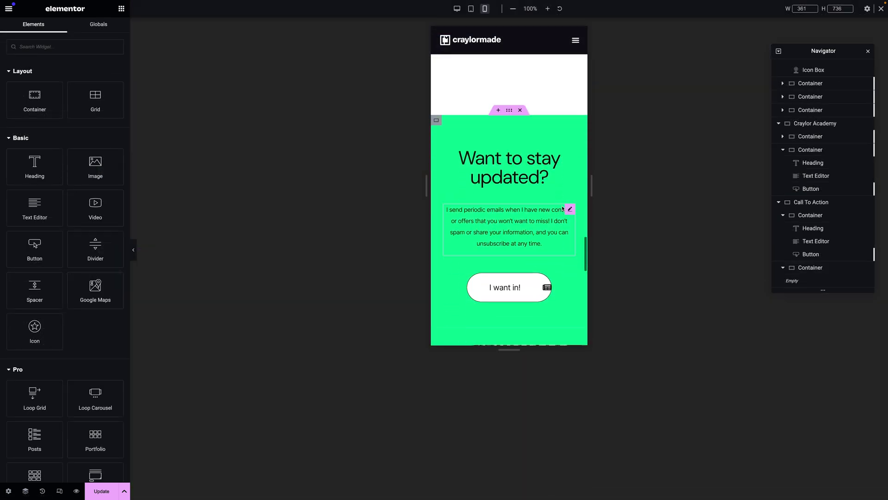
scroll(563, 208, down, 6)
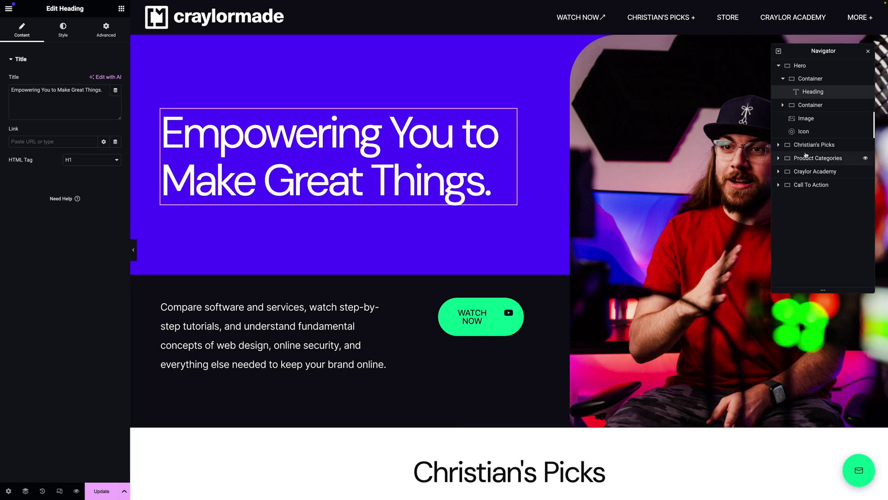
click(814, 145)
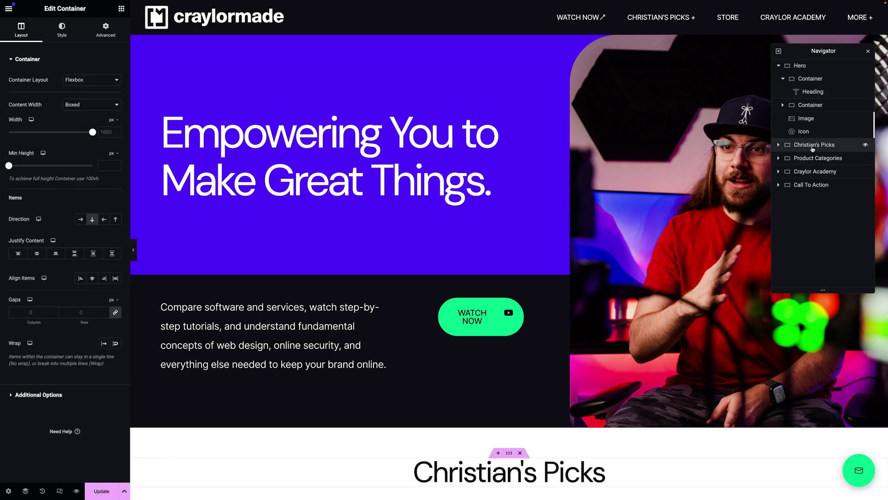
scroll(719, 213, down, 7)
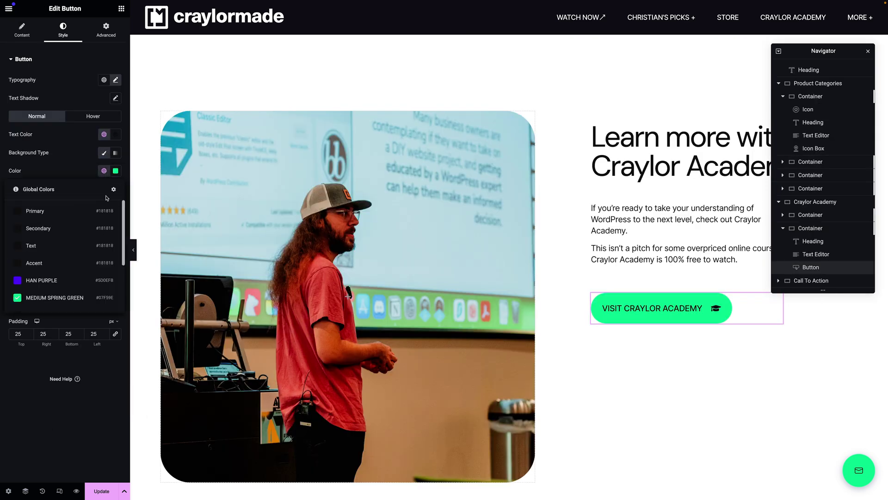
scroll(107, 210, down, 3)
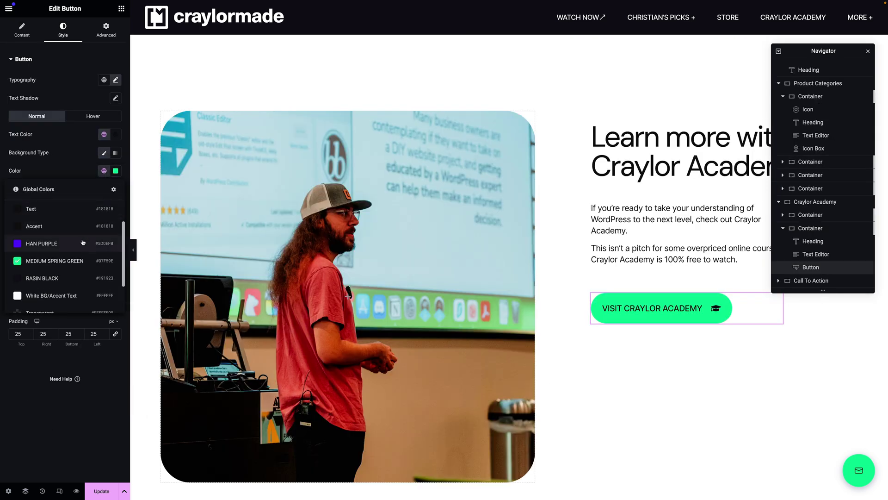
click(84, 237)
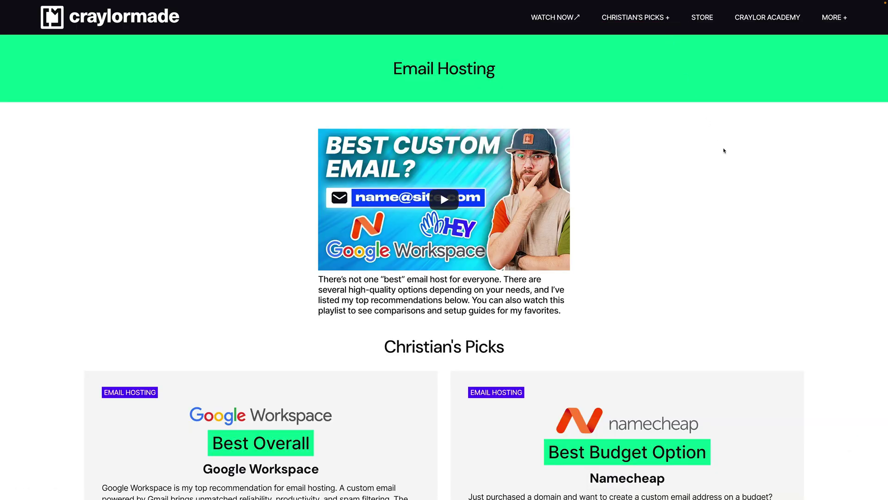
Browse the VPNs and Web Hosting picks pages, then scroll to the Hover and Porkbun registrar cards
scroll(733, 167, down, 4)
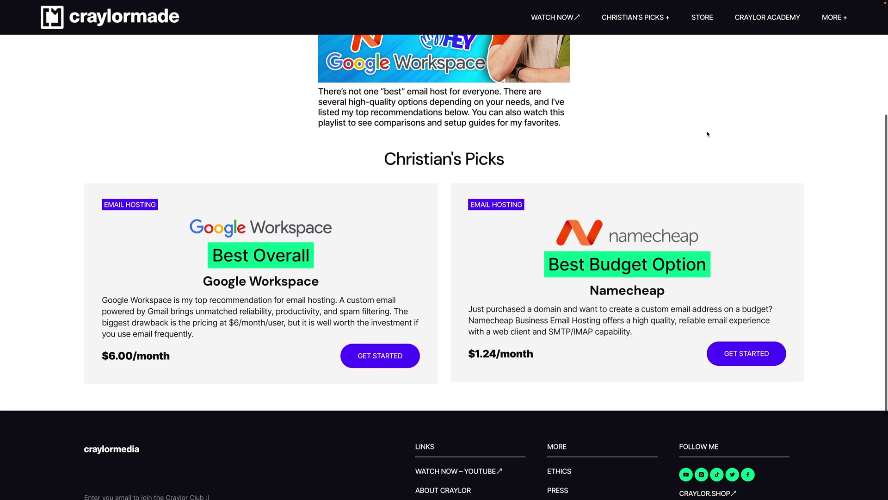
mouse_move(640, 18)
click(655, 52)
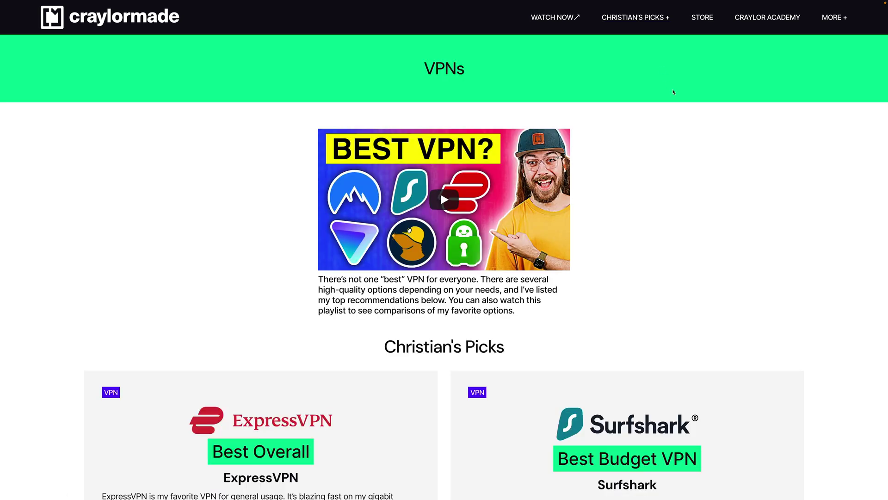
click(655, 80)
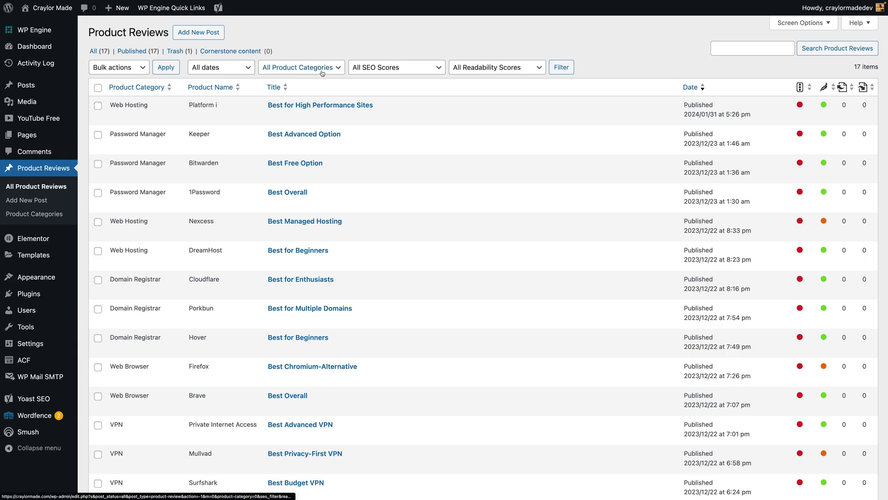
click(321, 69)
click(358, 106)
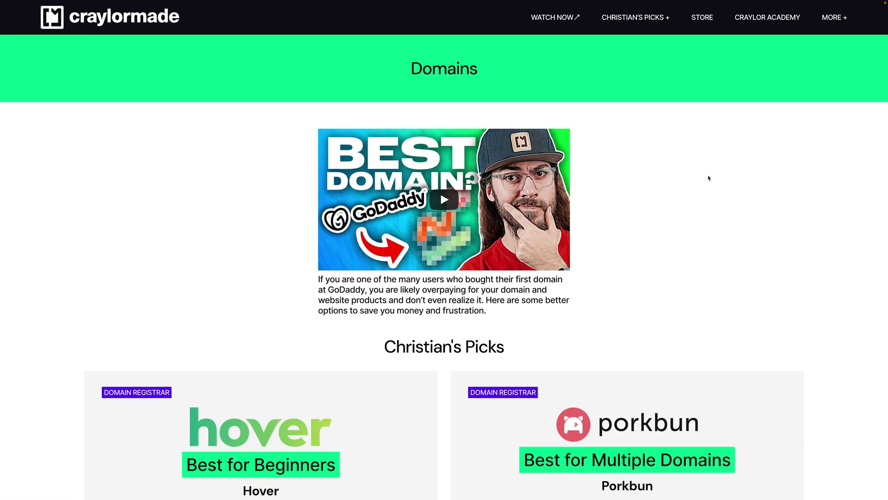
scroll(707, 174, down, 5)
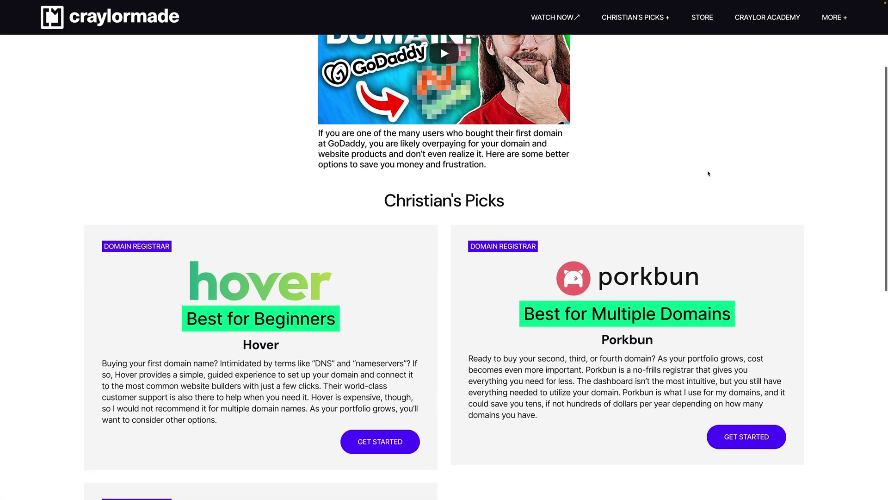
scroll(708, 175, down, 2)
scroll(655, 226, down, 2)
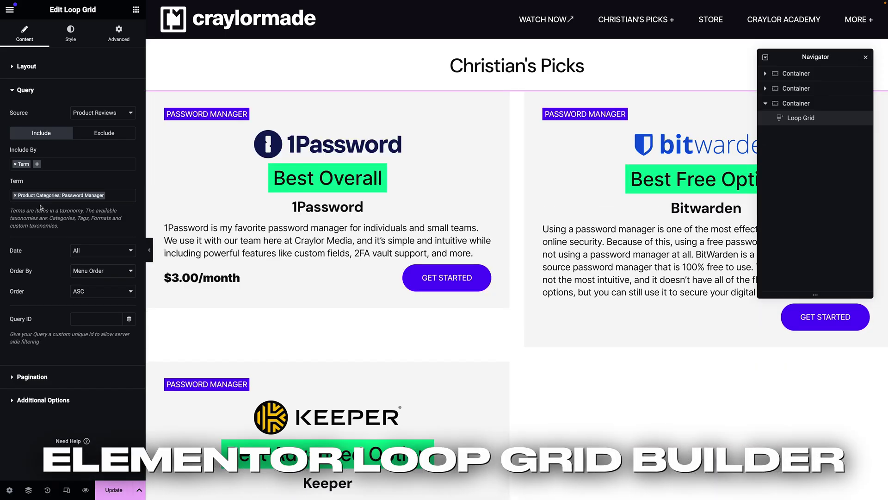
Delete the 'Product Categories: Web Hosting' term from the Christian's Picks Loop Grid query
click(111, 291)
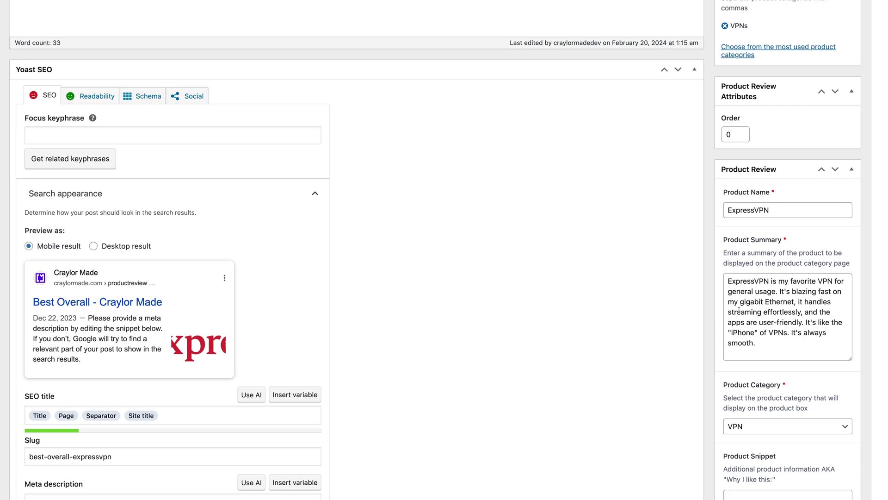
scroll(488, 368, down, 8)
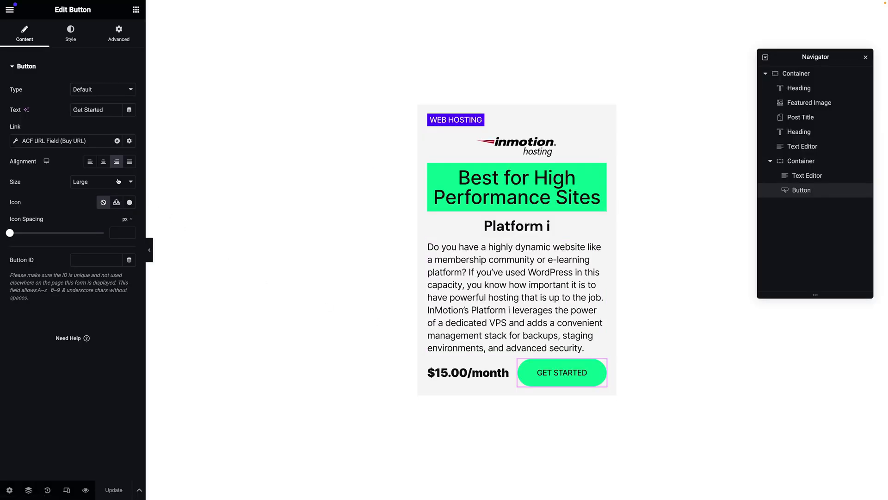
click(59, 141)
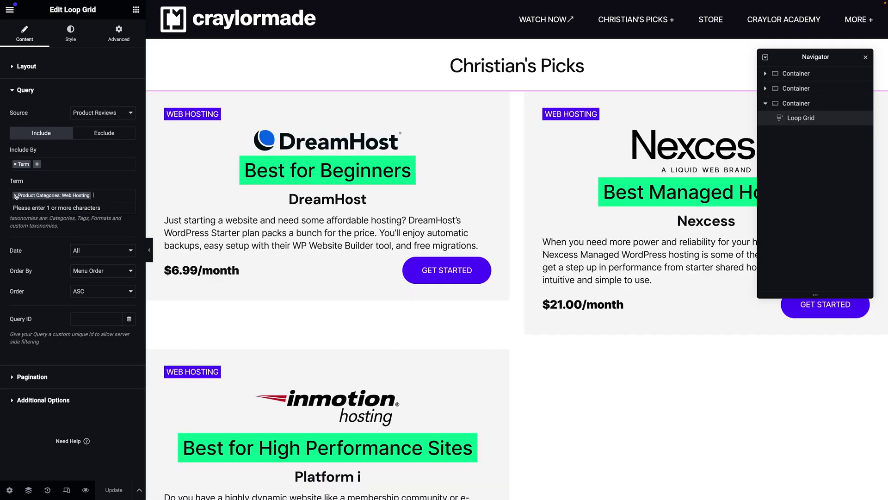
click(15, 196)
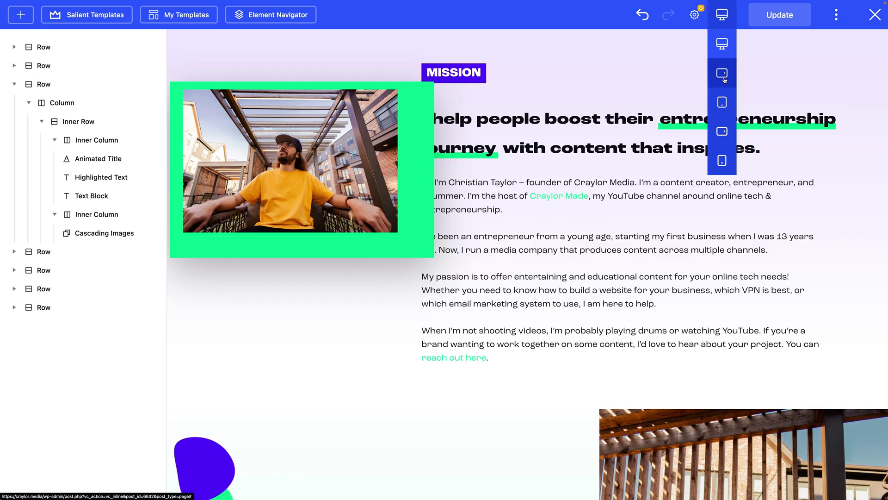
Switch the responsive preview to tablet landscape, then tablet portrait, then mobile
click(725, 80)
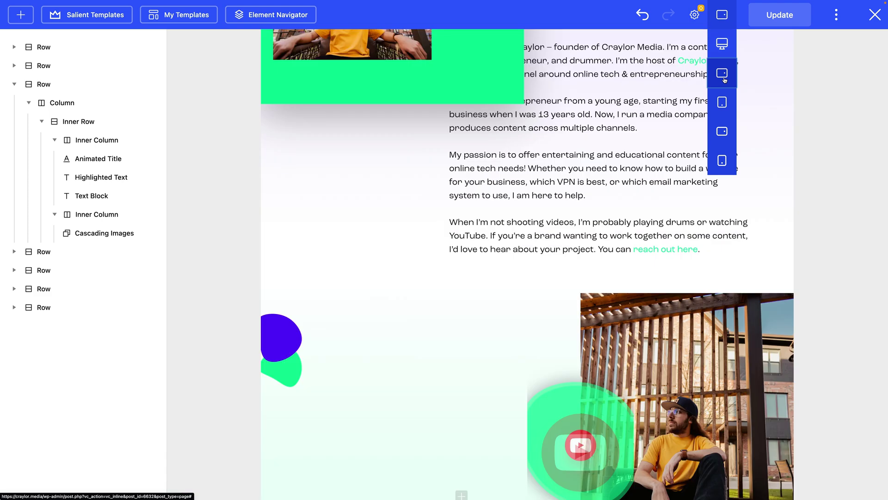
scroll(594, 213, up, 2)
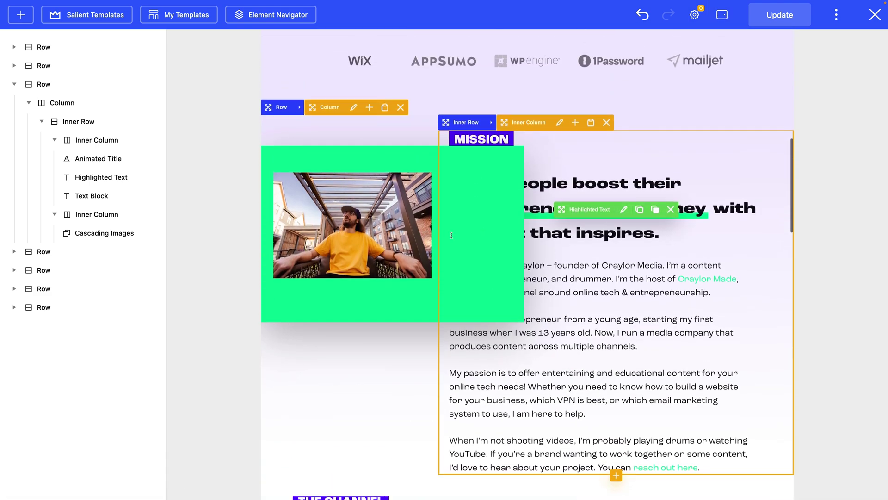
mouse_move(723, 14)
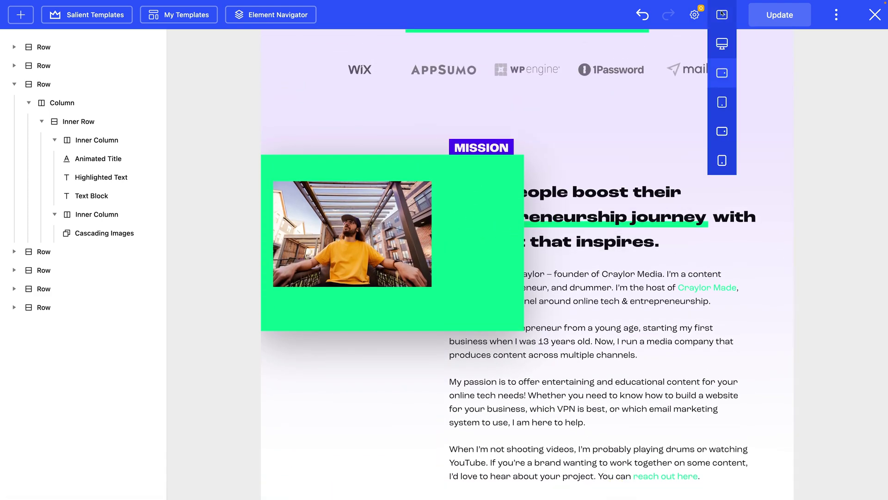
click(724, 102)
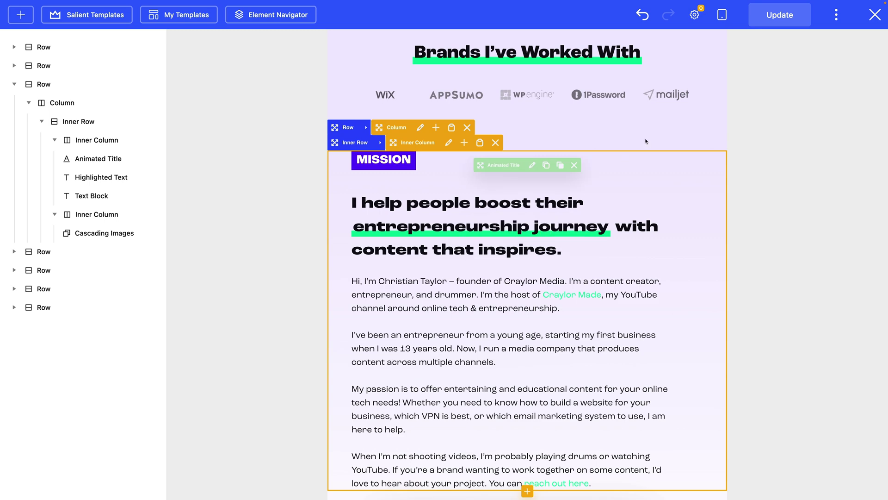
mouse_move(722, 18)
click(721, 160)
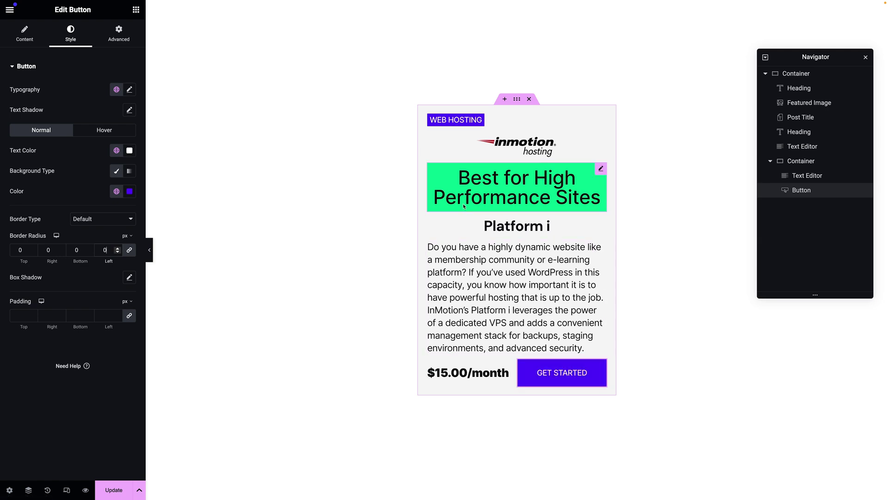
Select the card's Post Title, open its Style tab, and delete the Web Hosting query term
click(464, 206)
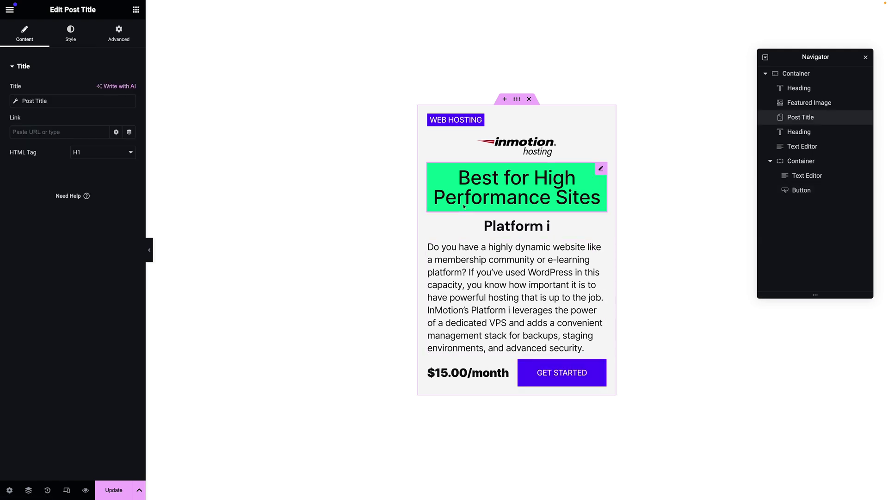
click(67, 44)
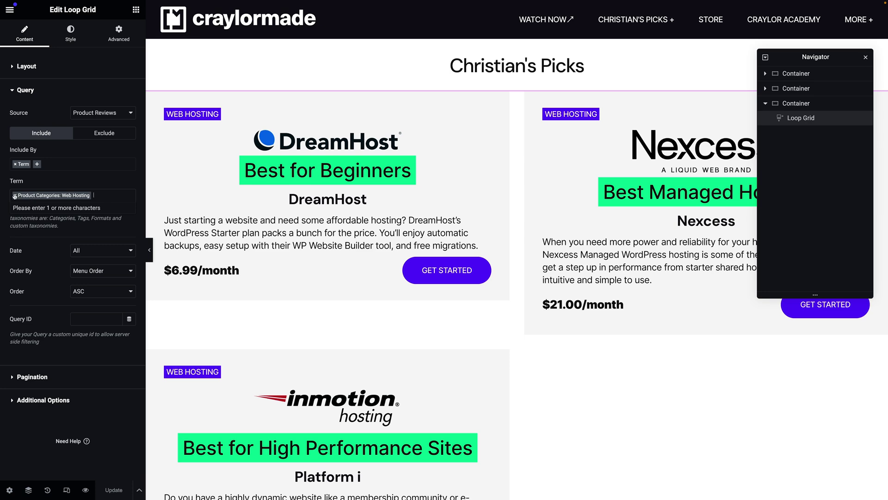
click(15, 196)
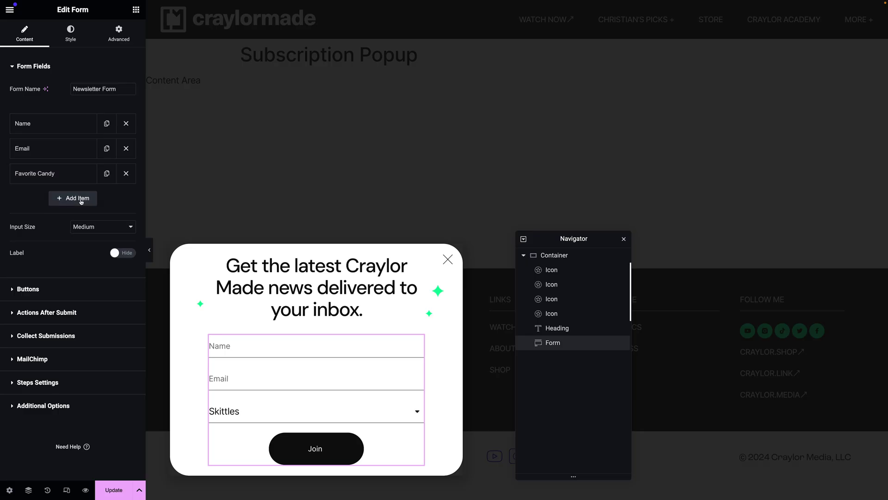
Add a fourth Newsletter Form field, choose its type, then delete the Web Hosting grid term
click(80, 200)
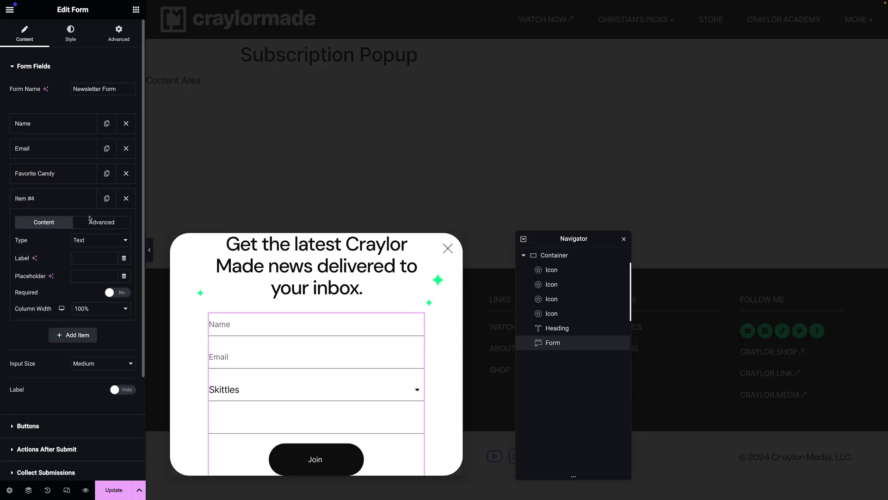
click(102, 241)
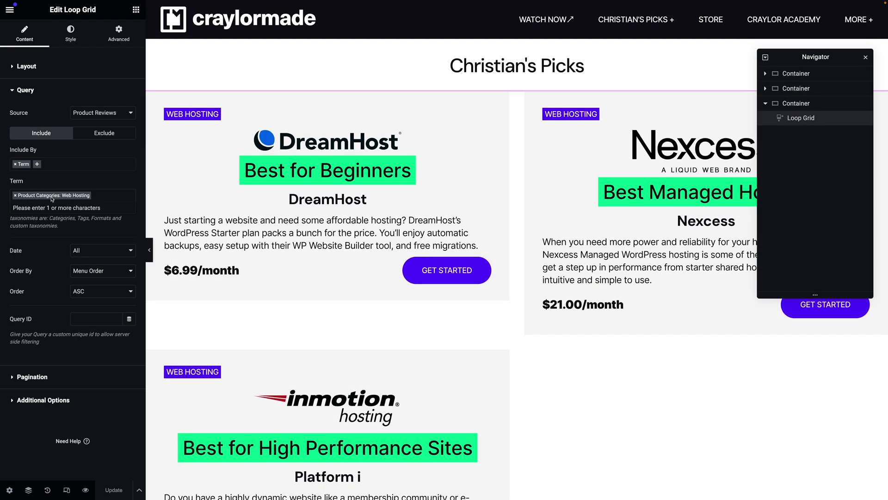
click(15, 195)
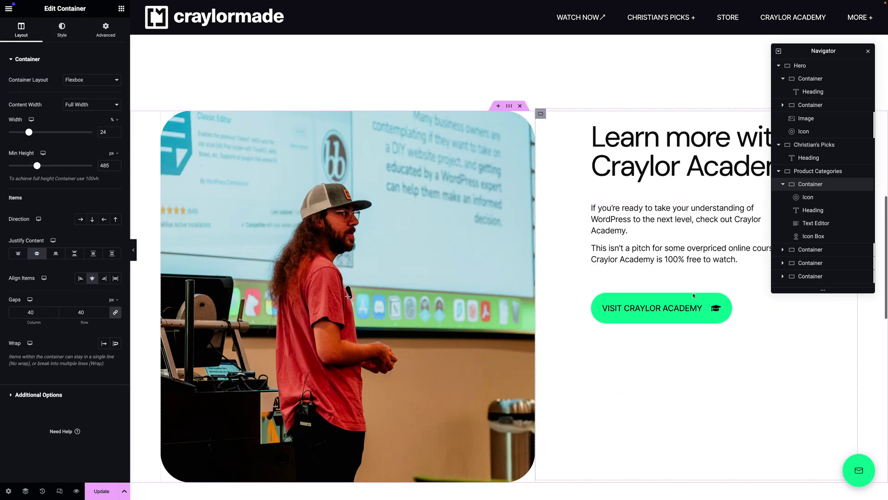
Select the Visit Craylor Academy button, then scroll elementor.com to its Drag & Drop, No Coding, Pixel Perfect features
click(691, 306)
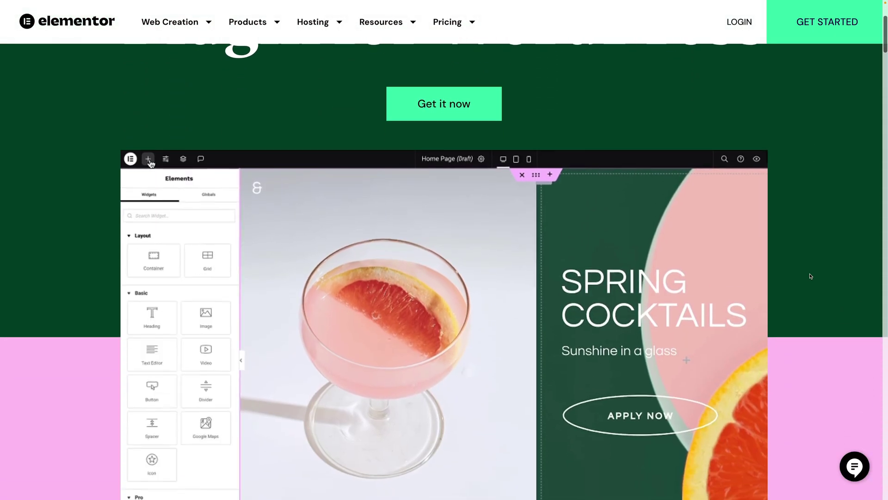
scroll(810, 276, down, 4)
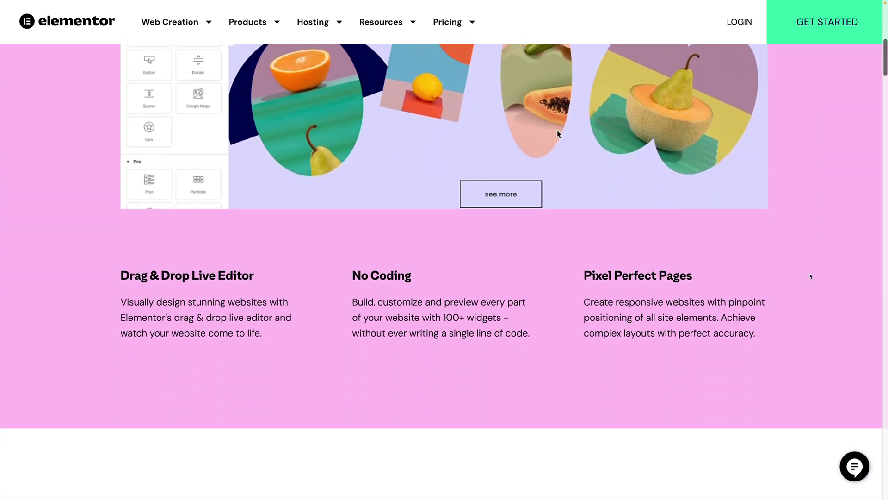
scroll(811, 276, down, 4)
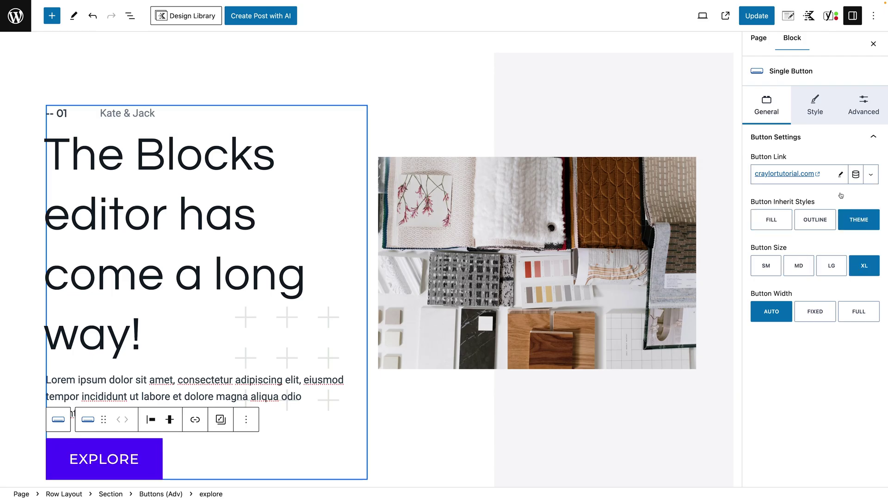
Split the hero heading into 'The Blocks' and 'editor has come a long way!'
click(820, 113)
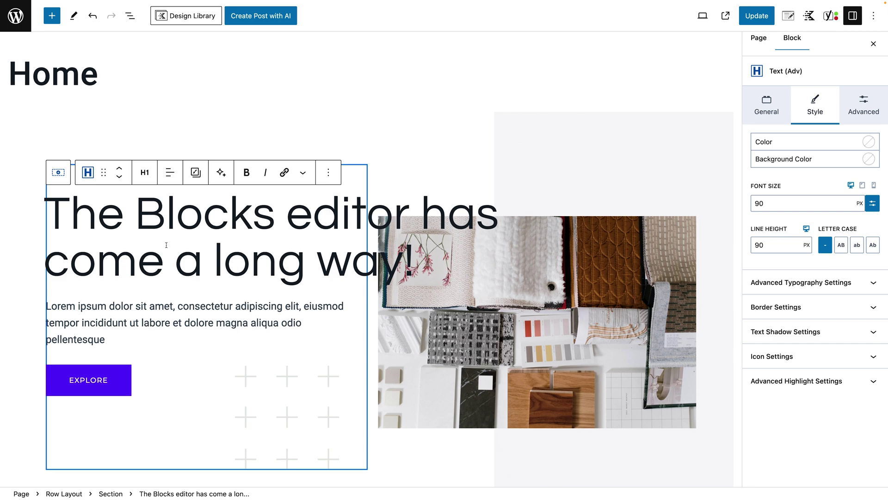
key(Return)
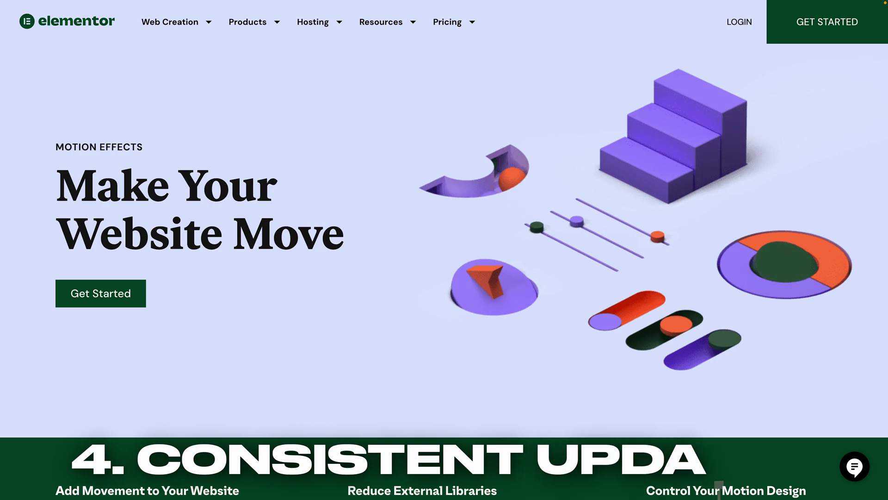
Scroll down through the Make Your Website Move showcase to the parallax and Transform Elements examples
scroll(815, 407, down, 5)
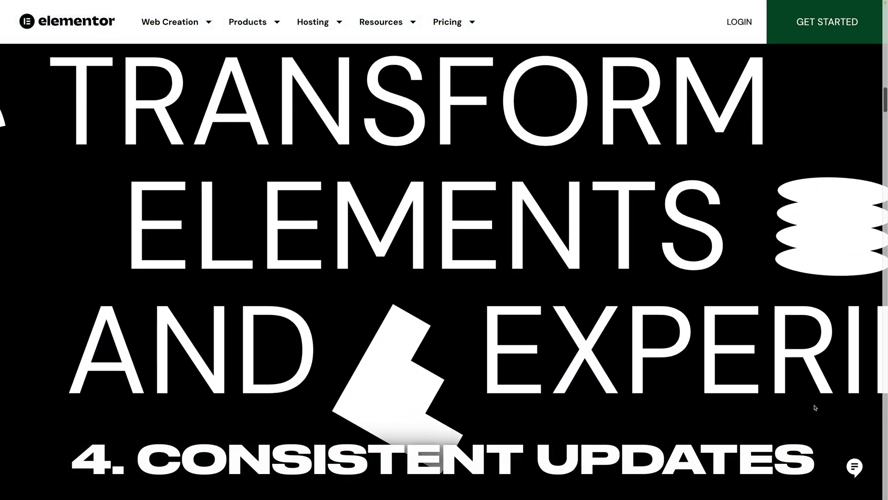
scroll(815, 407, down, 5)
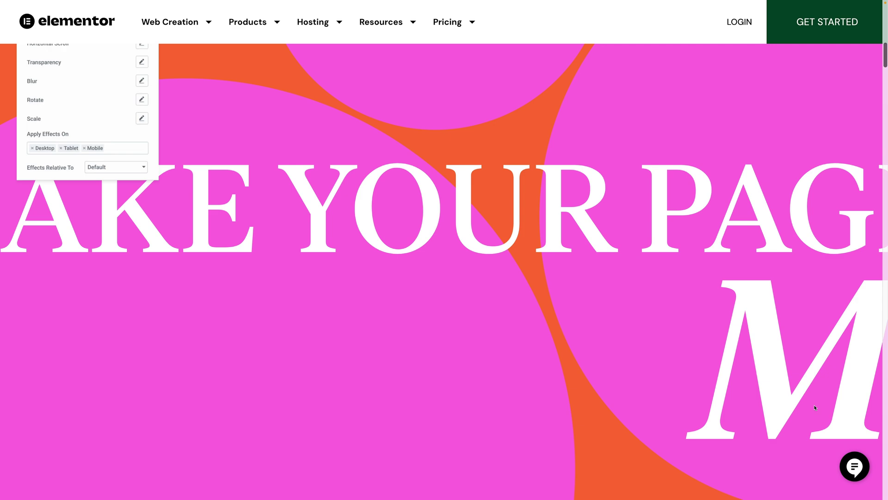
scroll(815, 406, down, 3)
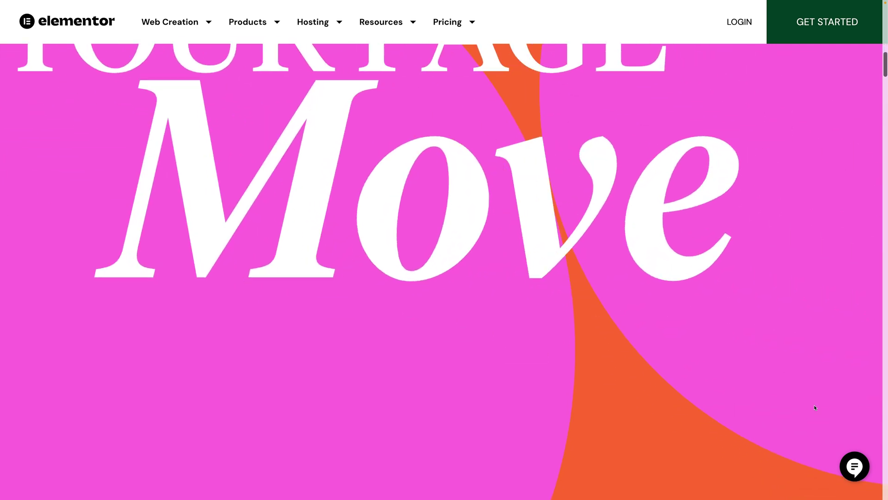
scroll(814, 407, down, 8)
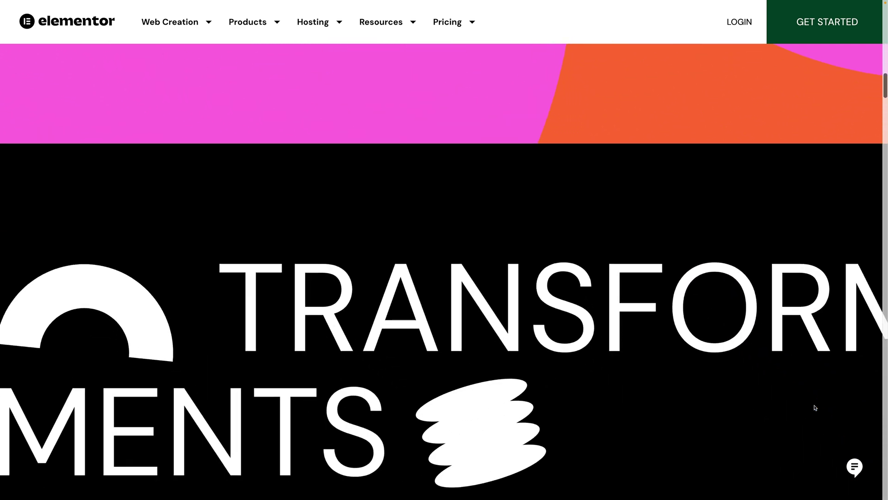
scroll(815, 407, down, 3)
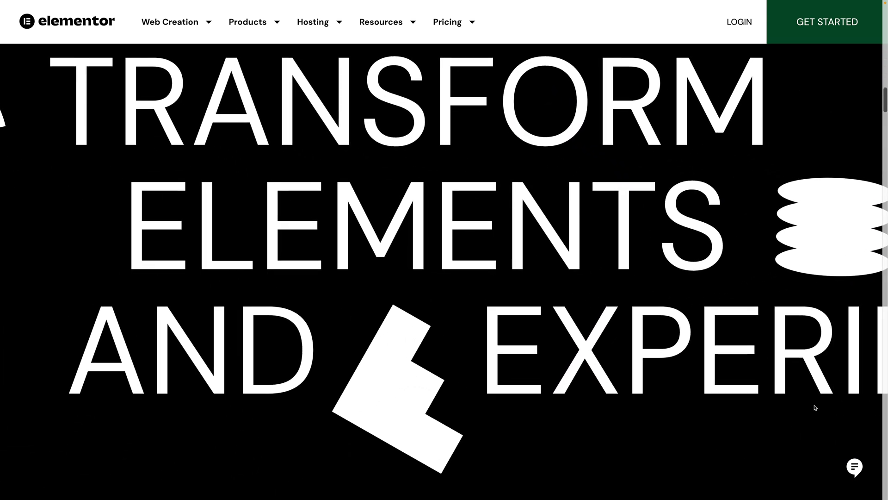
scroll(814, 407, down, 2)
scroll(815, 408, down, 5)
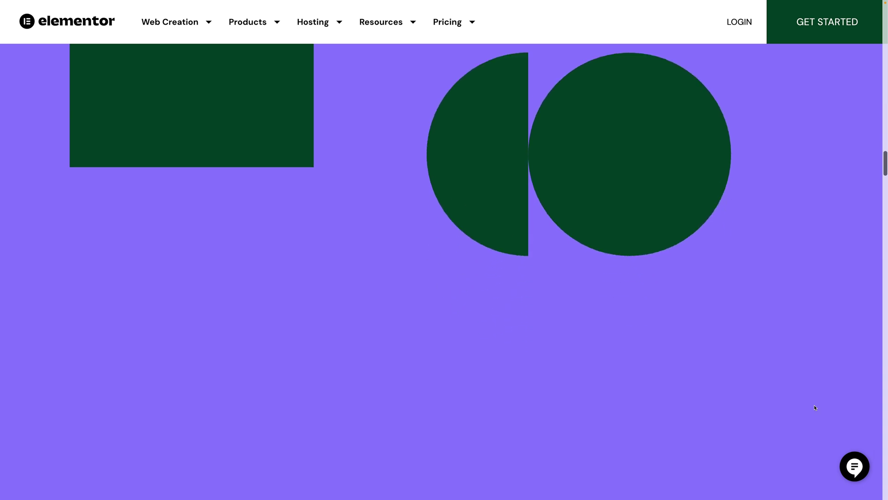
scroll(816, 407, down, 3)
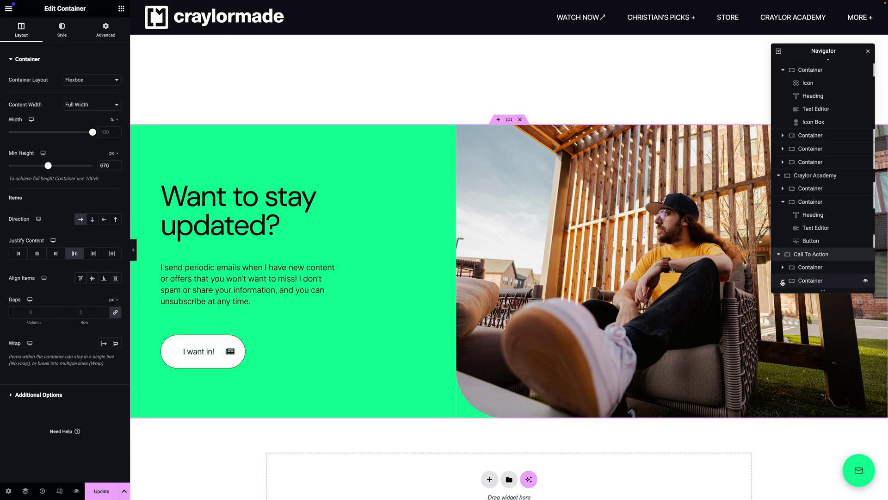
Expand the last Navigator container and select the dark footer container
click(783, 282)
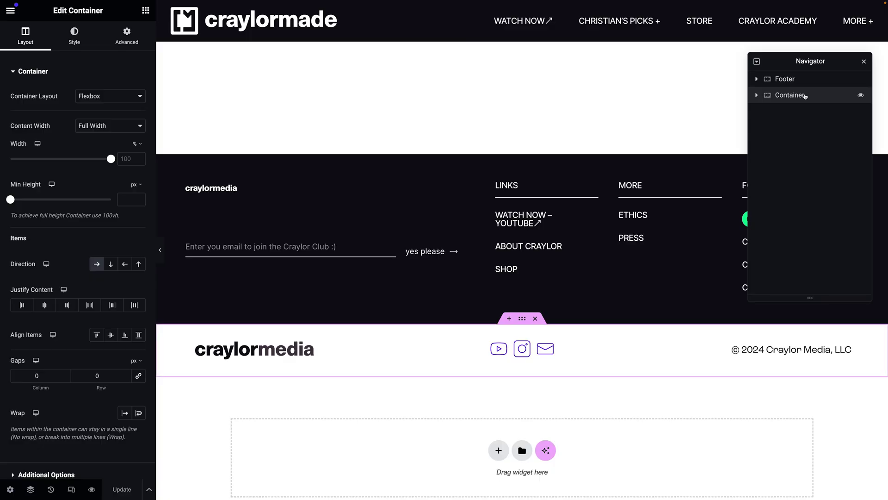
click(813, 82)
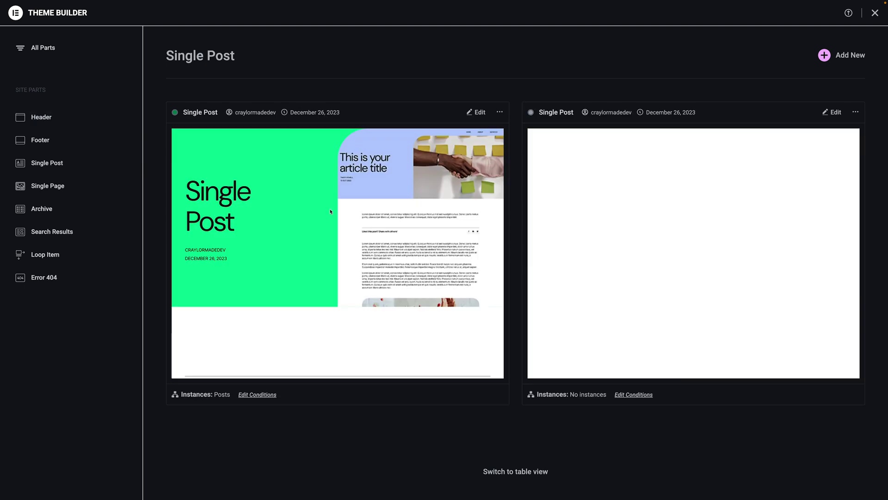
Open the active Error 404 Page template and select its curved 404 Text Path widget
click(62, 232)
click(77, 277)
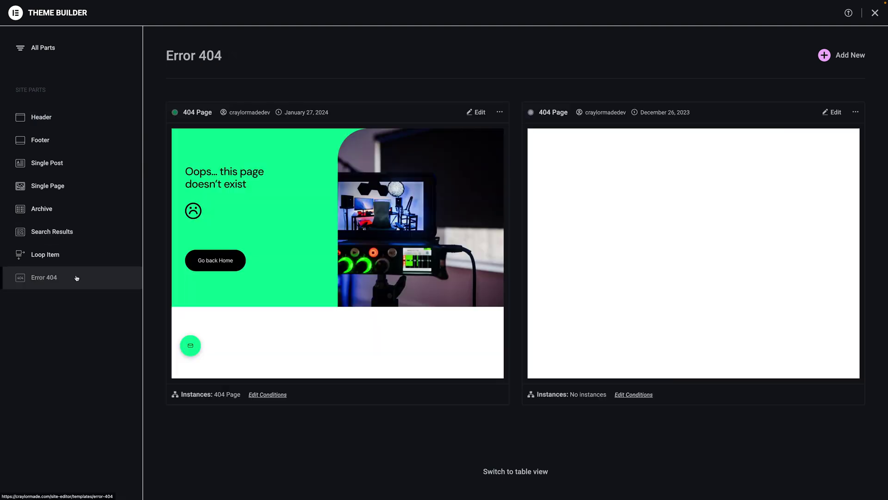
click(467, 171)
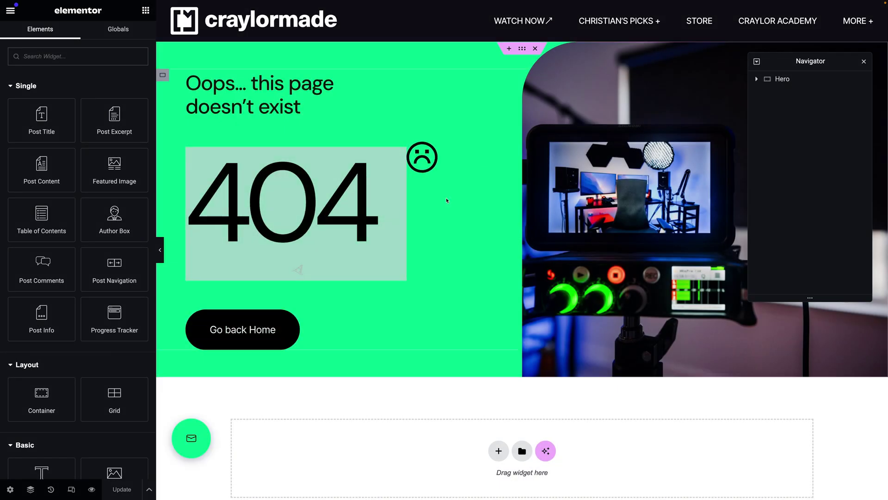
click(374, 205)
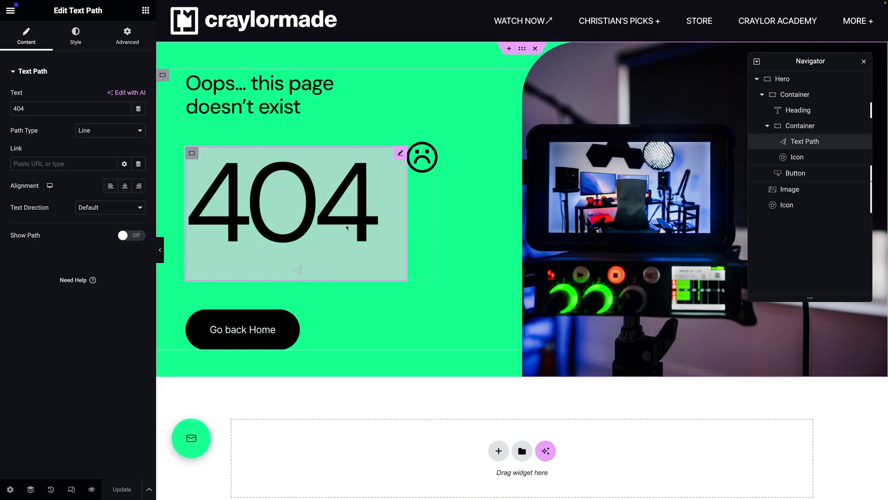
scroll(289, 227, down, 1)
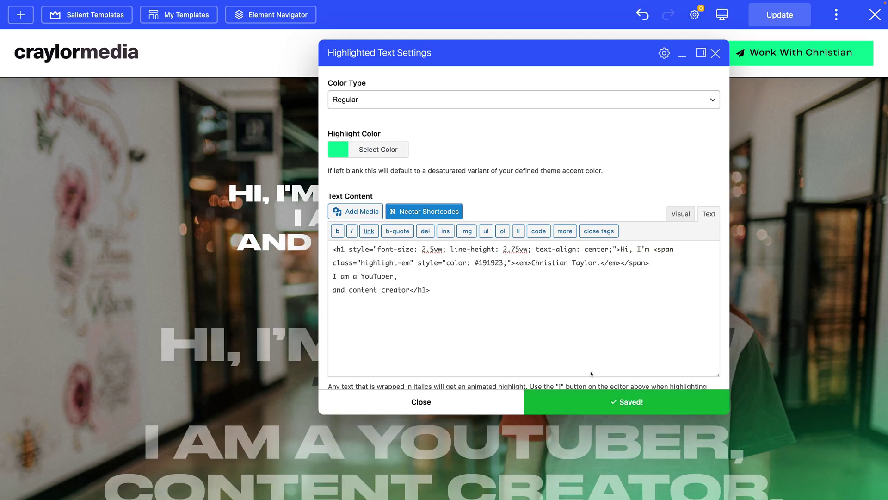
Close the saved Highlighted Text Settings dialog
click(421, 401)
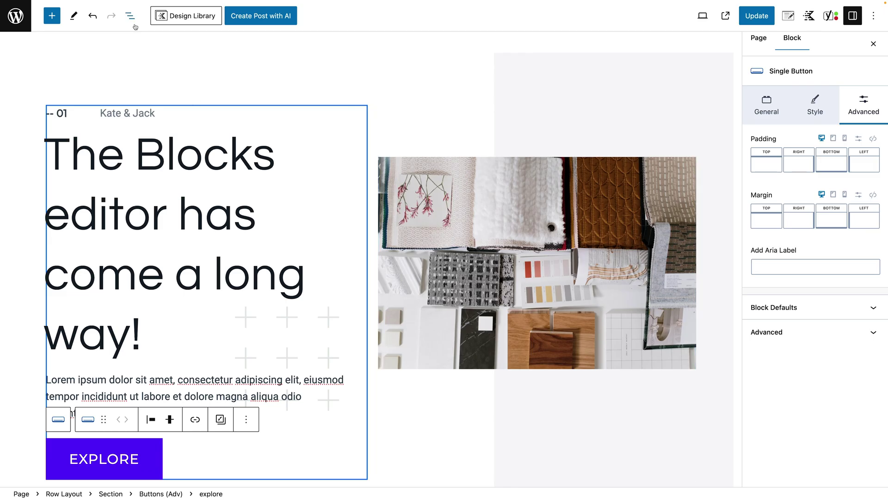
Select The Blocks heading under Section > Row Layout in List View and append 'come'
click(130, 16)
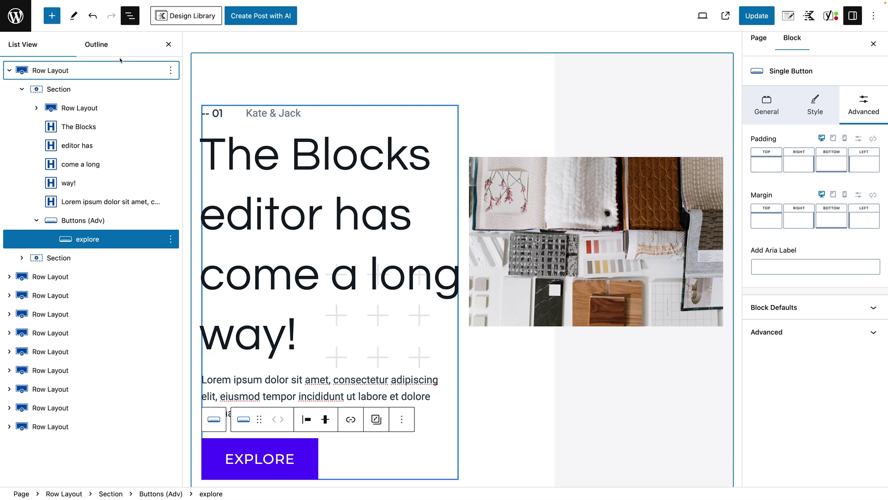
click(107, 92)
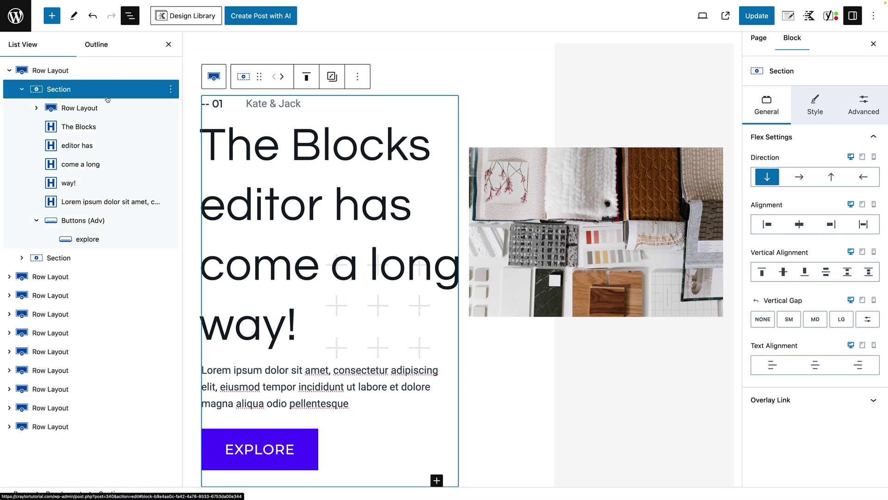
click(109, 111)
click(109, 126)
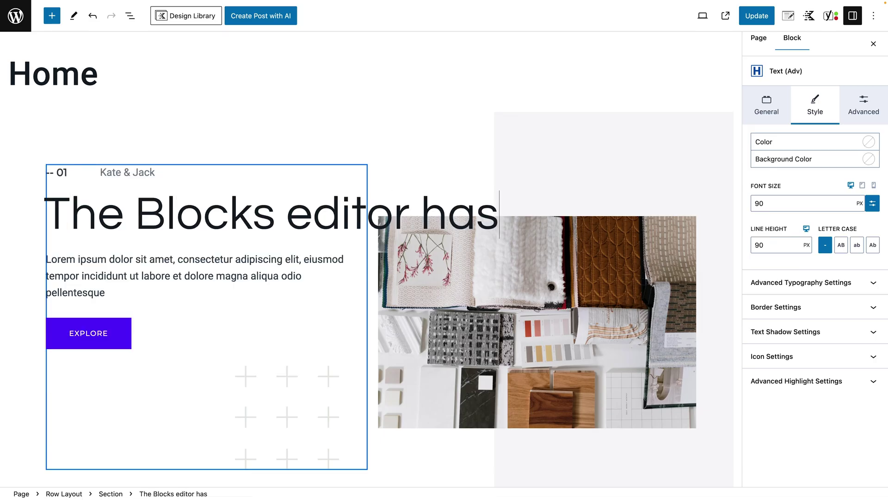
text(come)
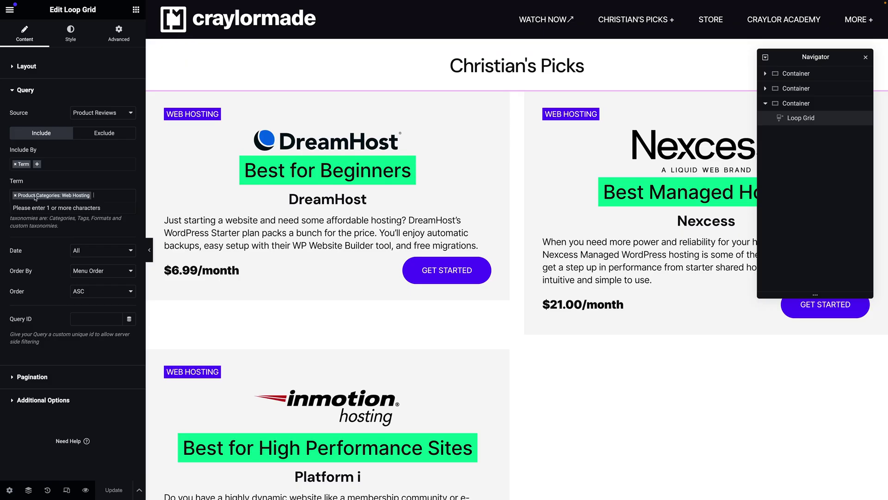
Remove the Web Hosting term from the Loop Grid query and set the button's left border radius to 0
click(14, 195)
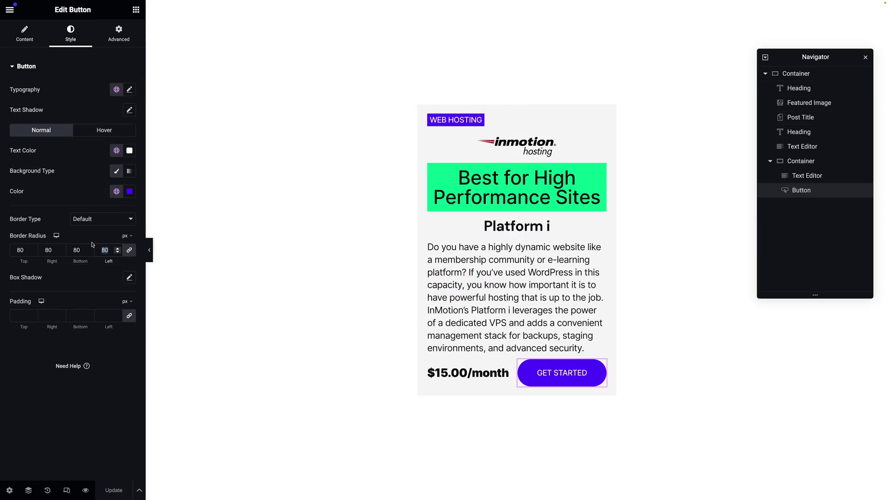
click(104, 250)
text(0)
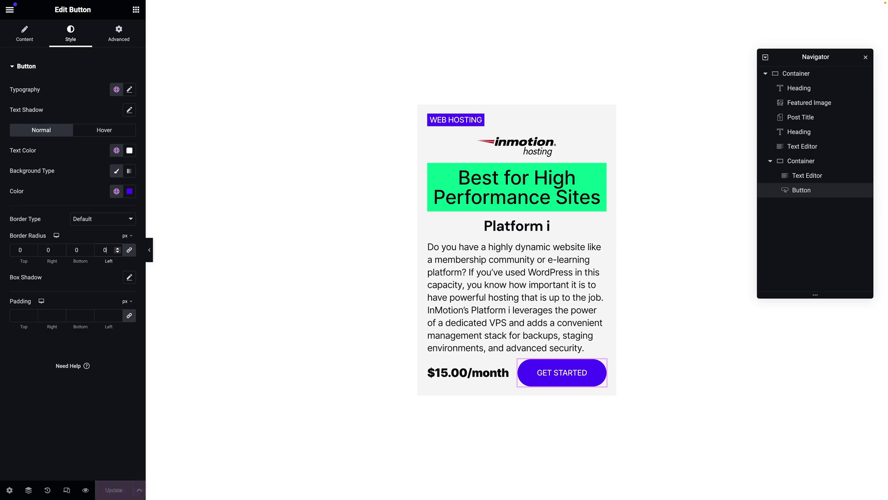